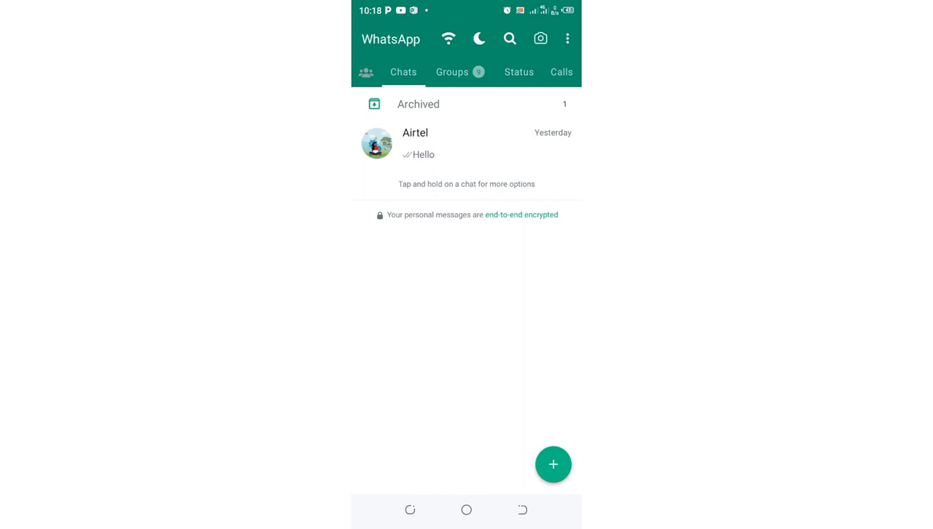
Step: Browse WhatsApp's Groups, Status and Calls pages, then return to the chats list
click(451, 71)
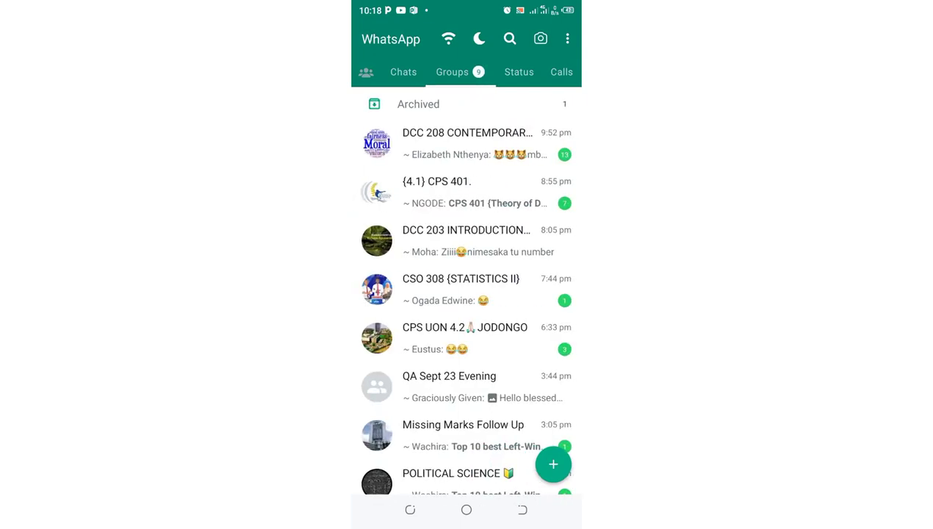
click(519, 72)
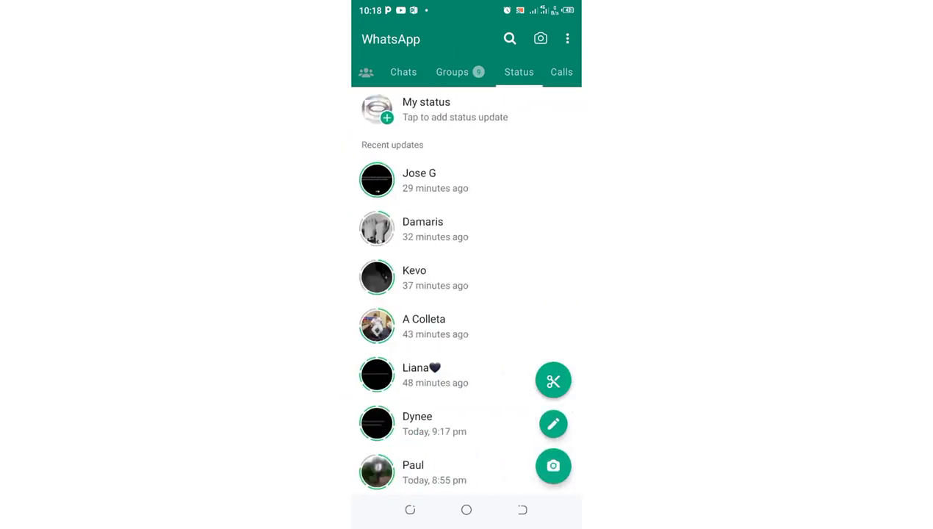
click(561, 71)
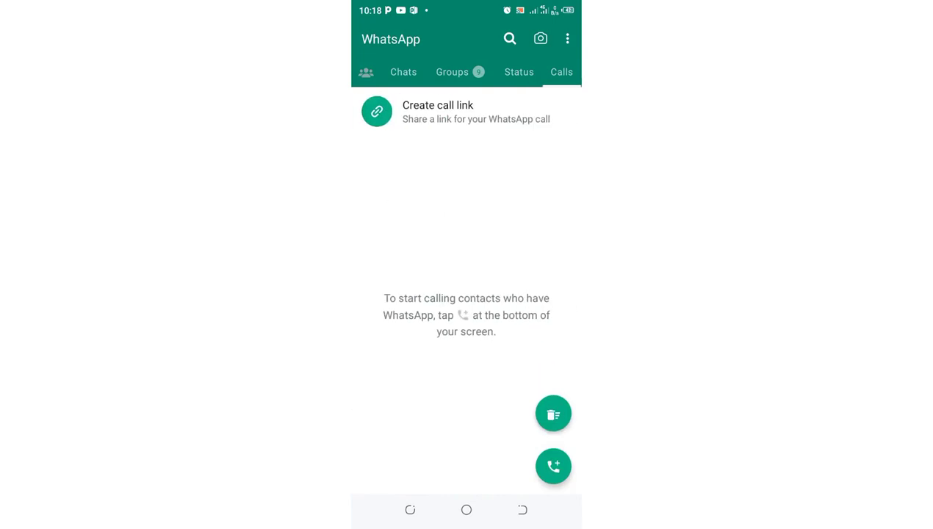
click(567, 39)
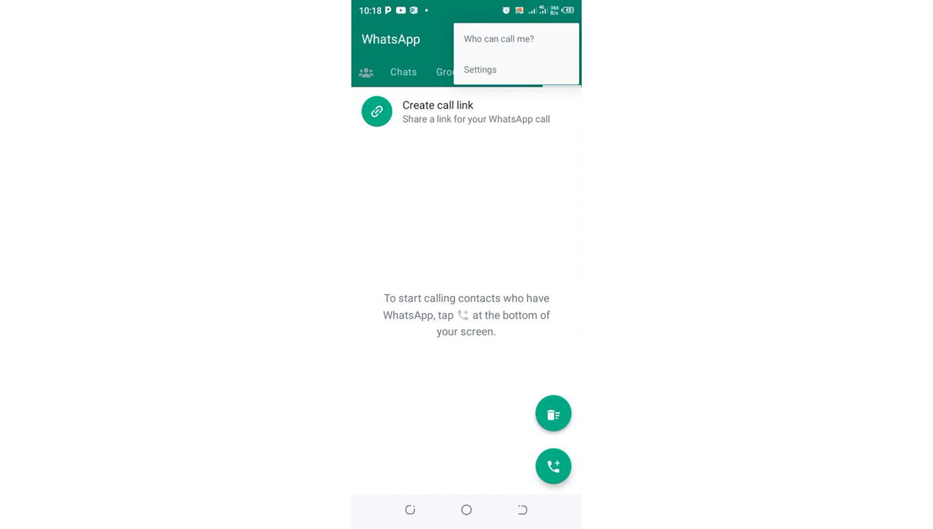
key(Escape)
drag(411, 294, 559, 293)
click(403, 72)
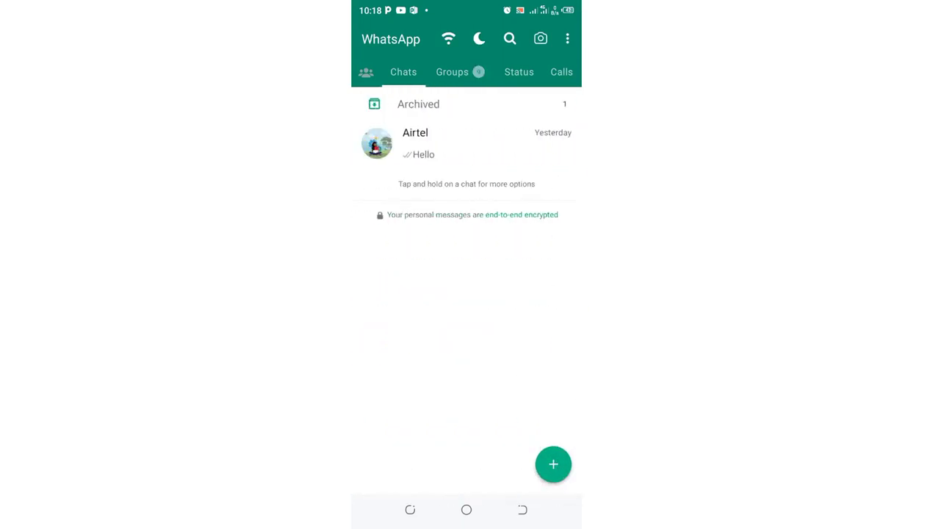
Step: Go to the home screen, find the page holding Chrome and launch Chrome
click(466, 509)
click(466, 509)
click(466, 509)
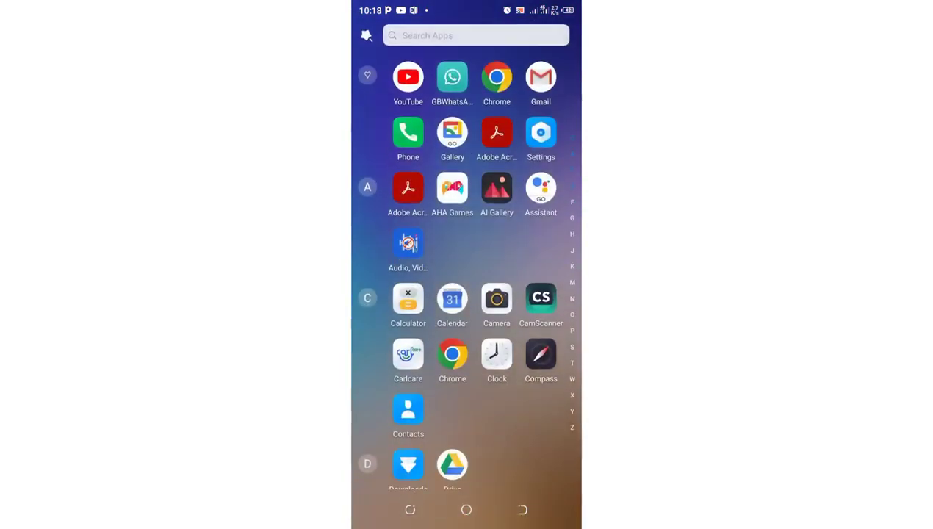
click(466, 509)
mouse_move(543, 293)
mouse_down()
mouse_move(390, 293)
mouse_move(543, 294)
mouse_up()
mouse_move(390, 294)
mouse_down()
mouse_move(544, 294)
mouse_move(389, 294)
mouse_up()
click(466, 509)
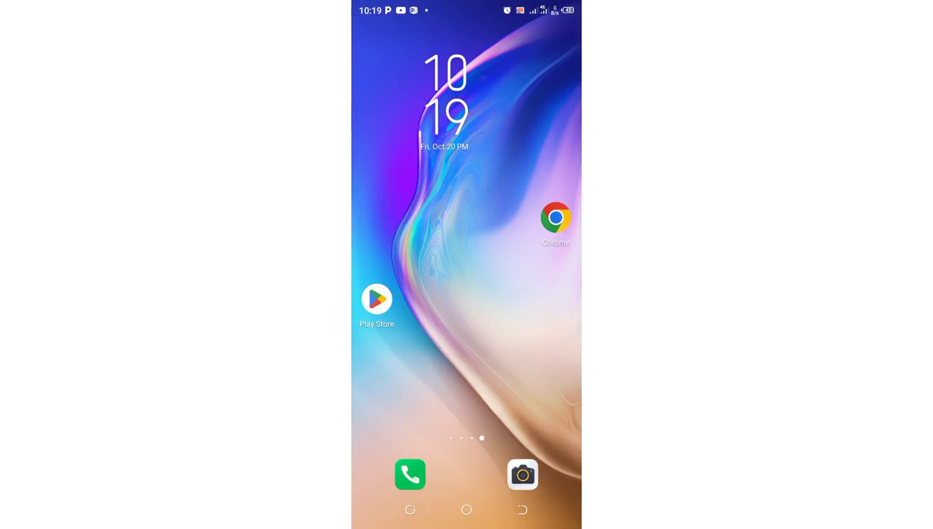
click(376, 299)
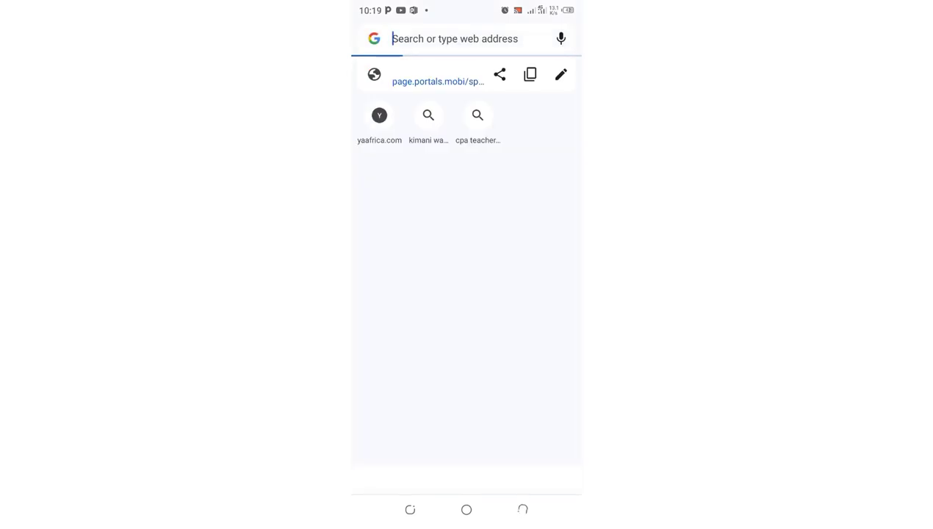
Step: Search Google for 'gb whatsapp download' from Chrome's address bar
text(g)
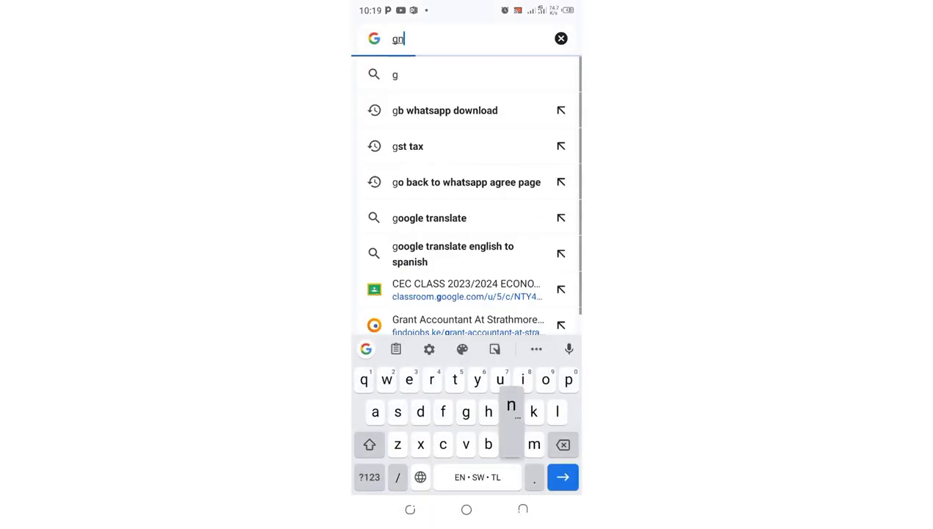
text(n)
key(BackSpace)
text(b w)
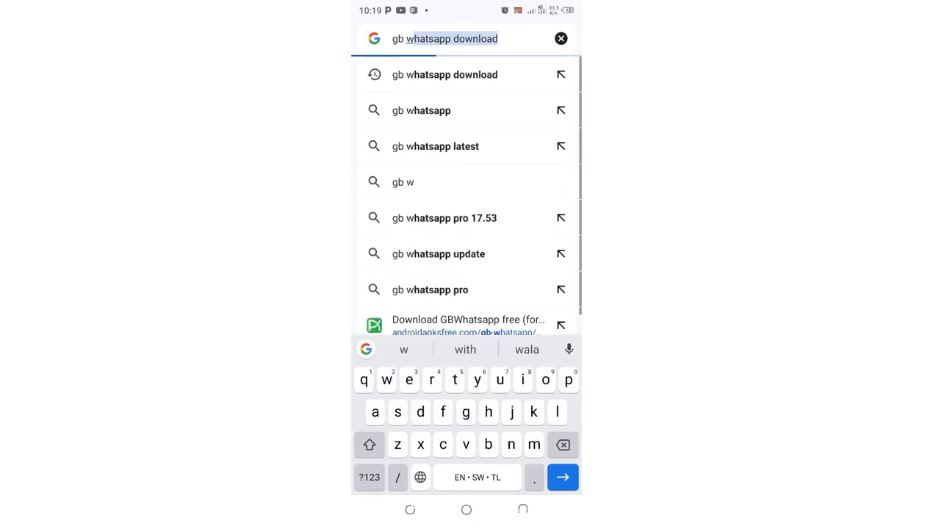
text(hatsapp )
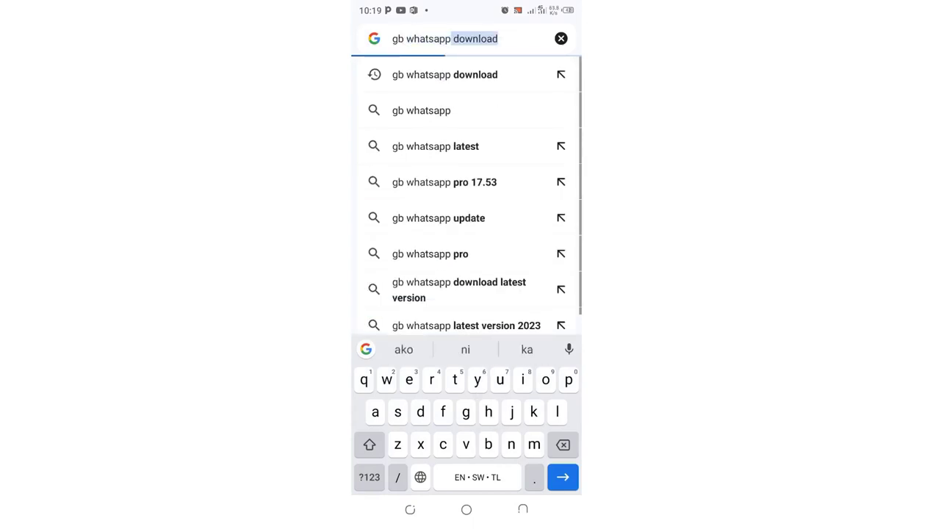
text(dow)
click(465, 349)
click(445, 74)
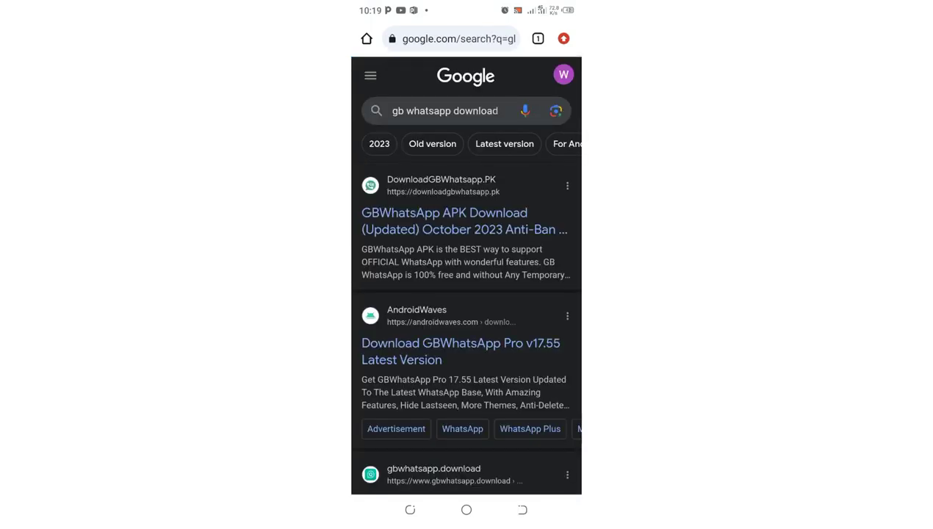
Step: Scroll the results and open the AndroidAPKsFree GBWhatsapp download page
scroll(466, 294, down, 3)
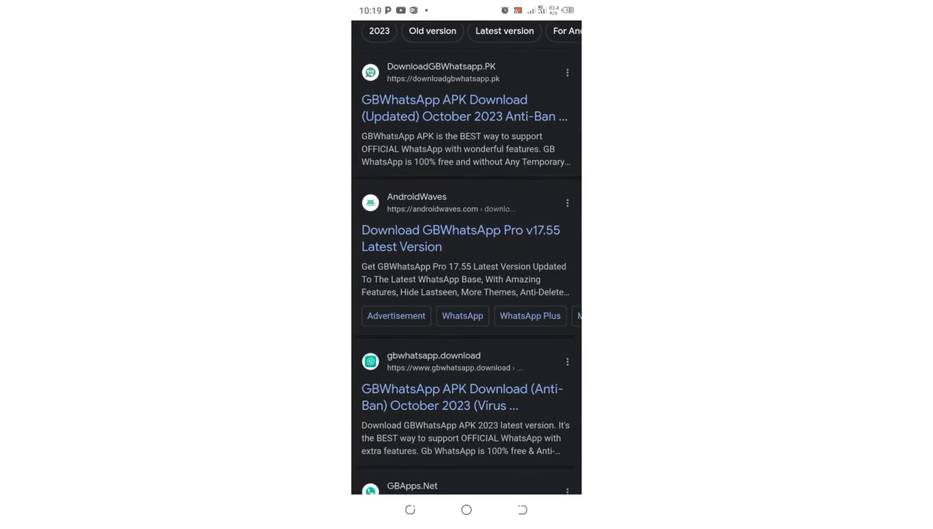
scroll(466, 293, down, 2)
scroll(466, 294, down, 3)
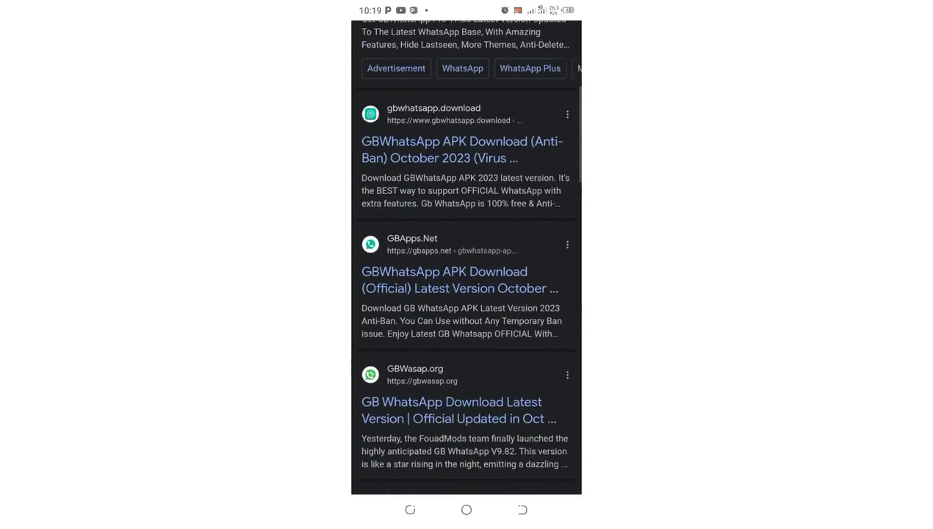
scroll(465, 294, down, 5)
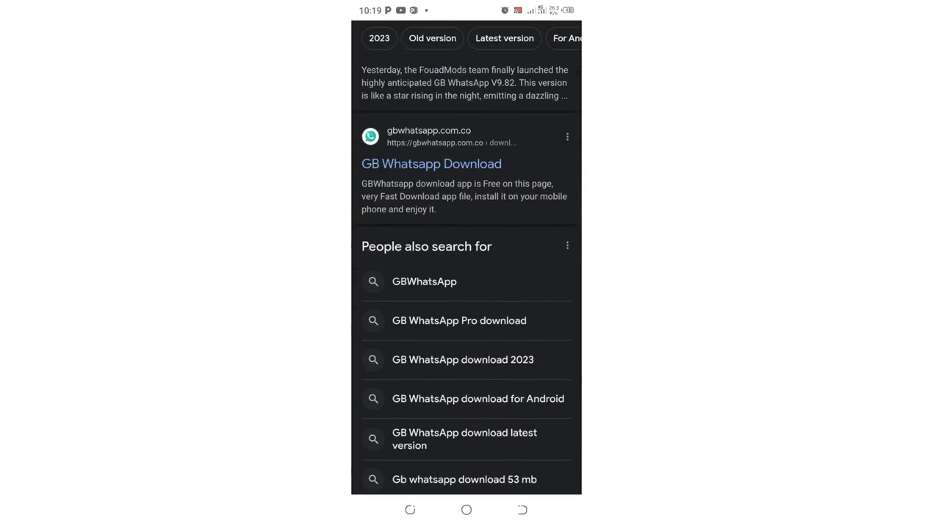
scroll(466, 294, down, 2)
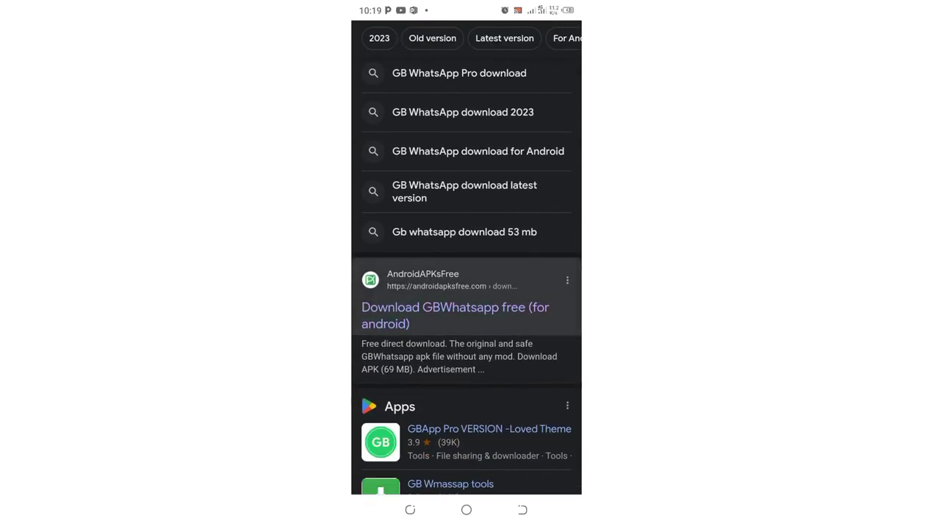
right_click(454, 314)
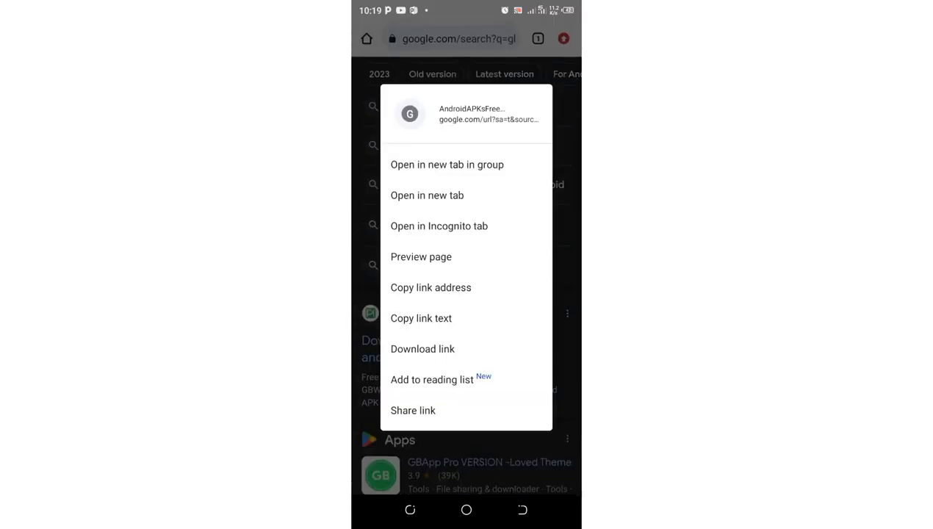
key(Escape)
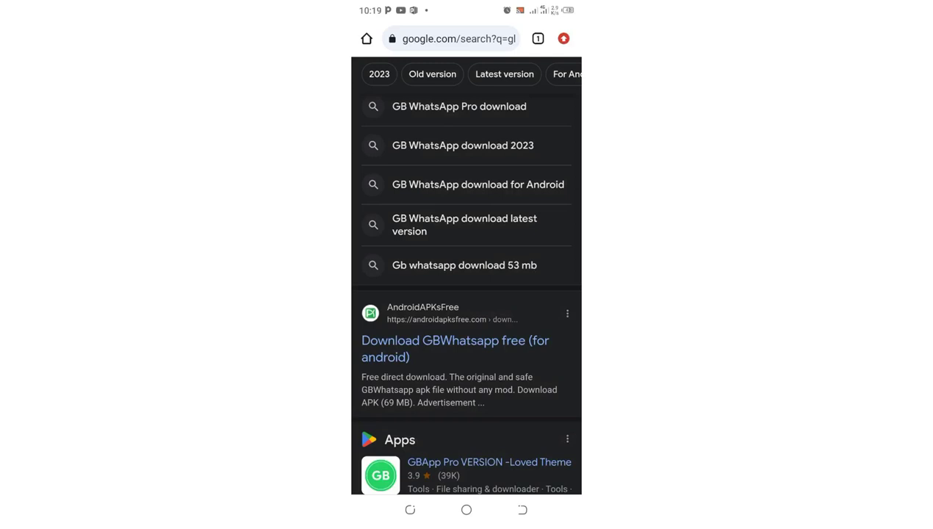
click(454, 340)
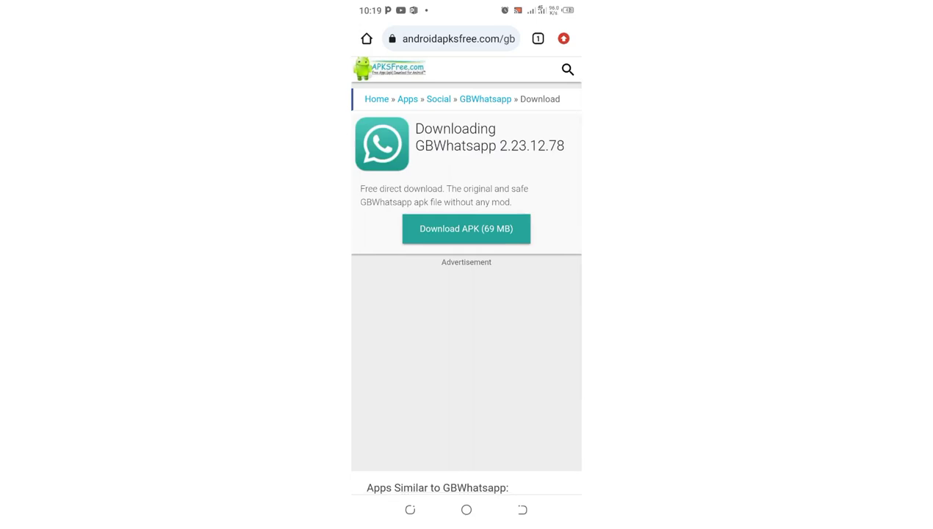
Step: Download the 69 MB GBWhatsapp 2.23.12.78 APK, accepting the harmful-file warning
click(465, 228)
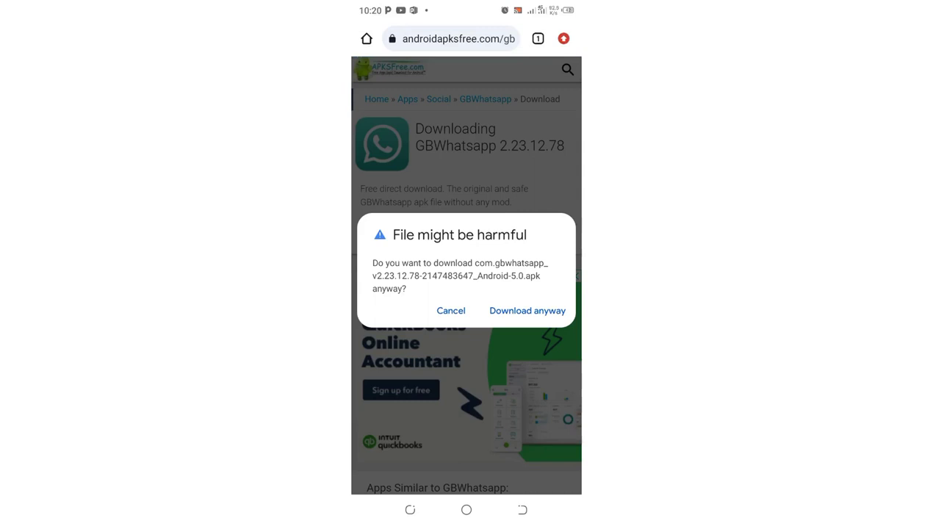
click(527, 310)
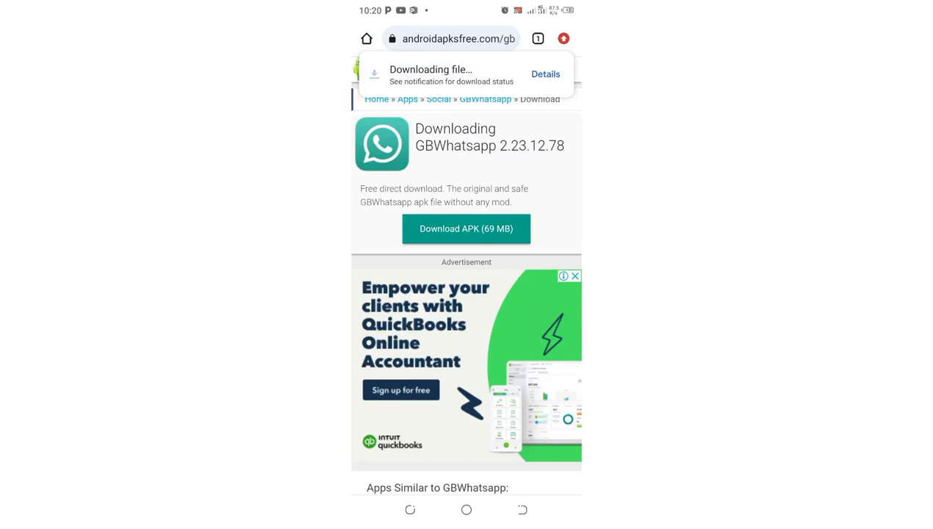
Step: Cancel the gbwhatsapp APK download in Downloads and go back to the home screen
click(545, 74)
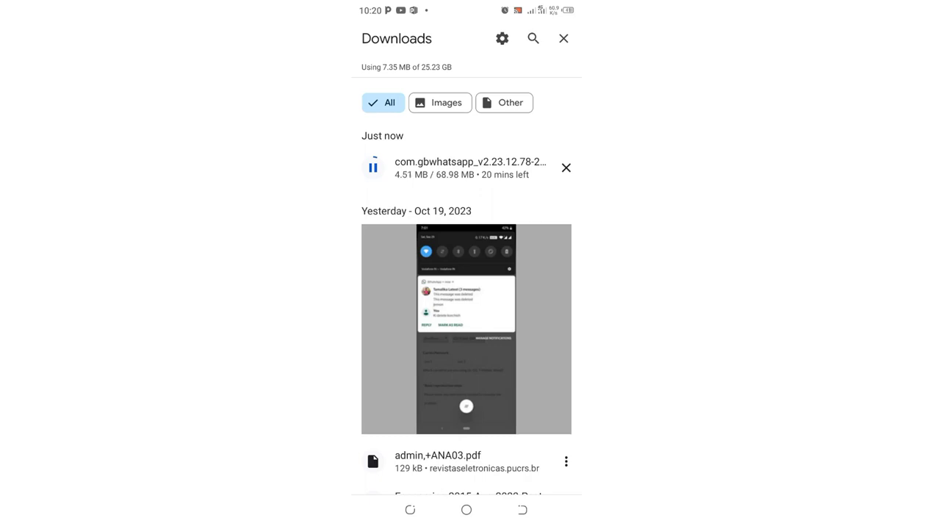
click(565, 167)
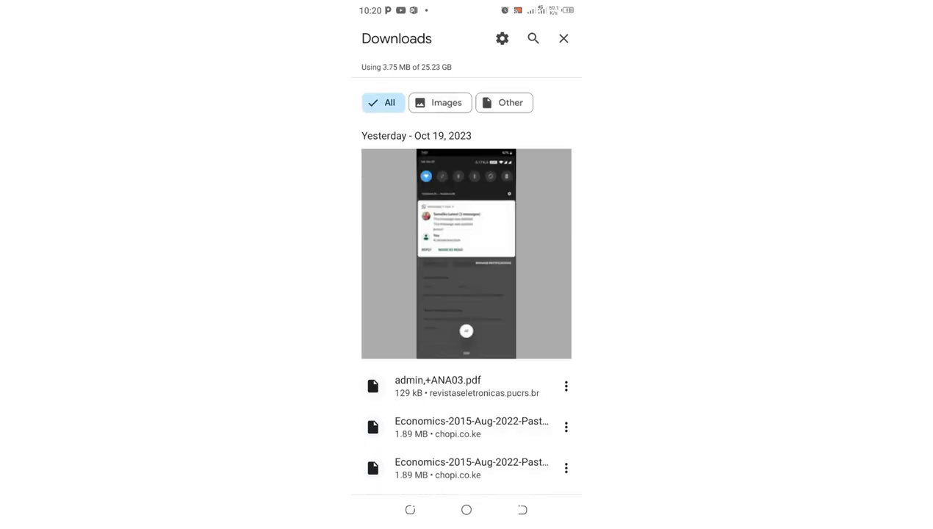
click(466, 509)
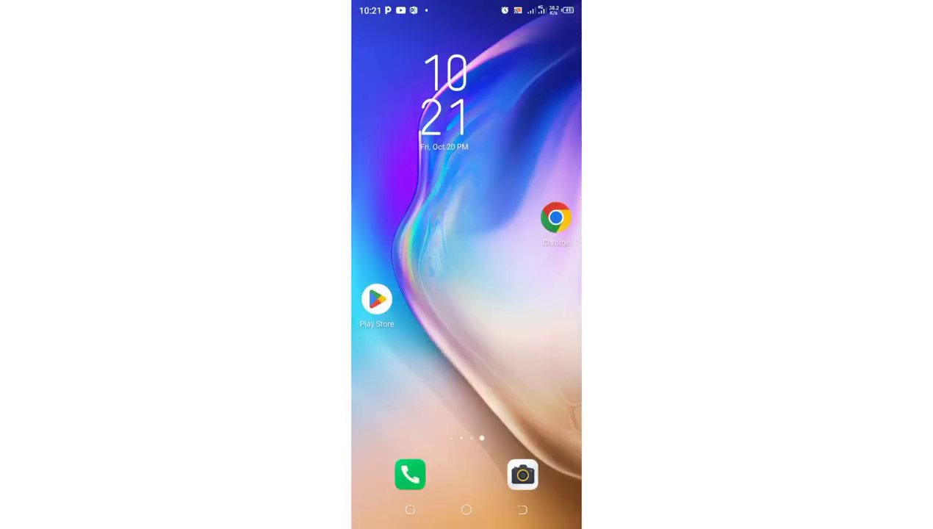
Step: Launch GBWhatsApp from the app drawer to its chats list
drag(465, 382, 466, 183)
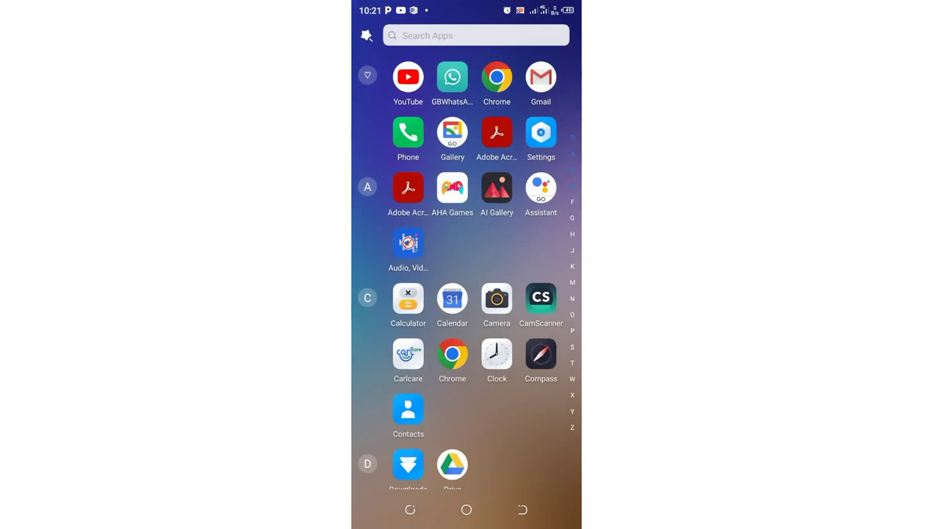
click(451, 77)
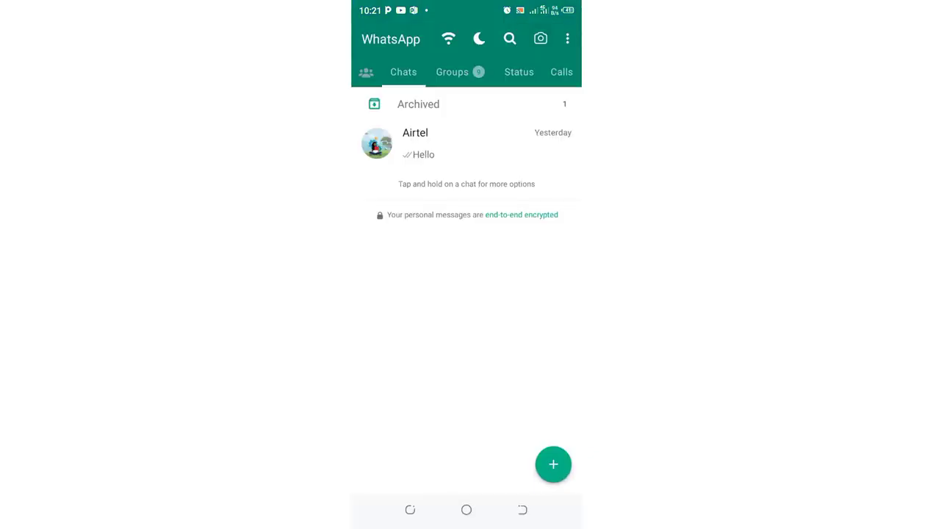